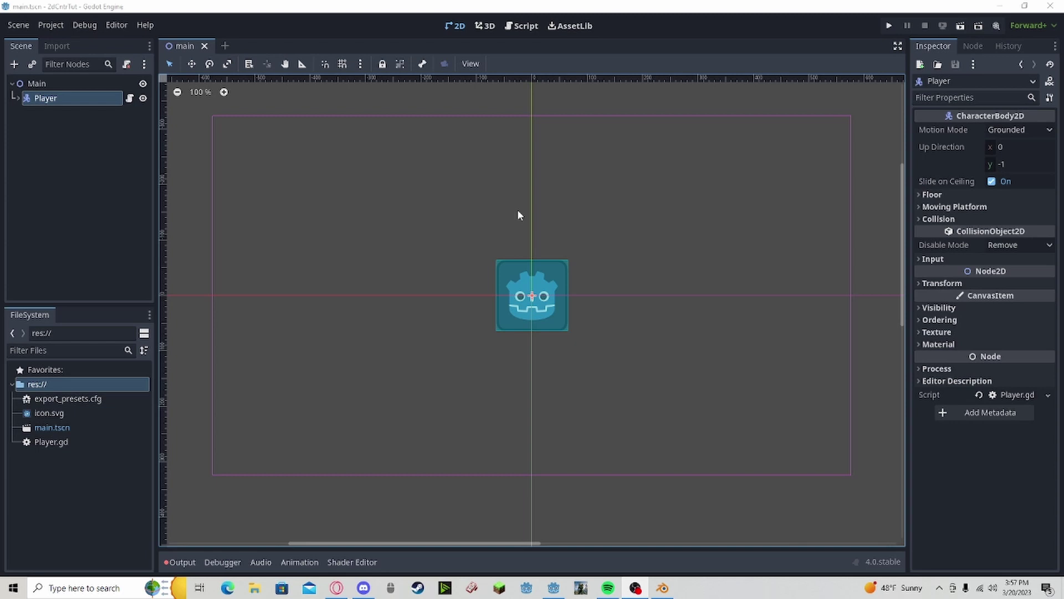
In the Export Template Manager, download and install the 4.0.stable templates from the Official GitHub Releases mirror
{"action": "left_click", "coordinate": [117, 26]}
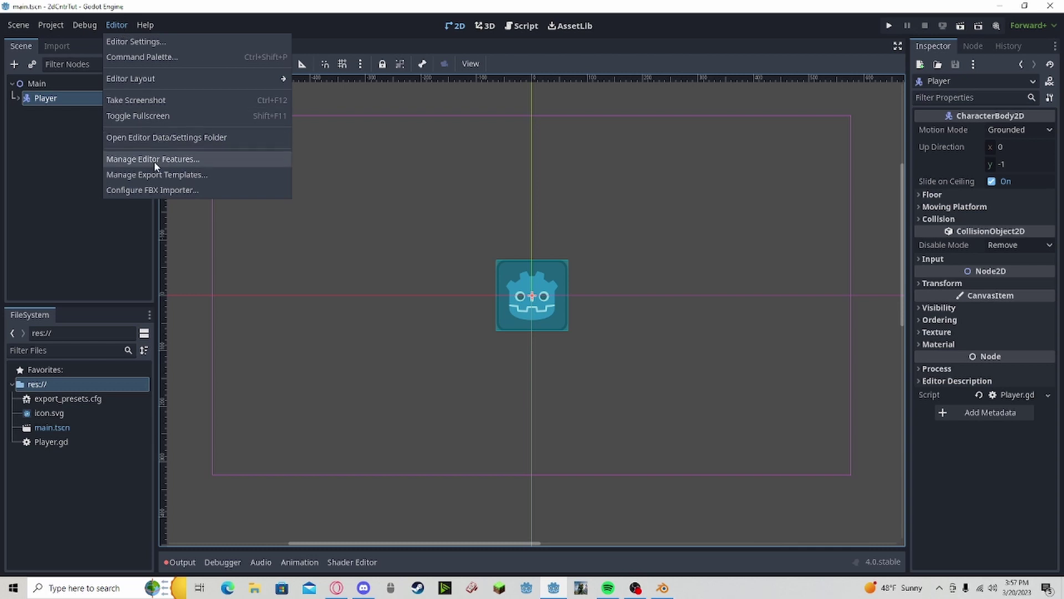
{"action": "left_click", "coordinate": [151, 175]}
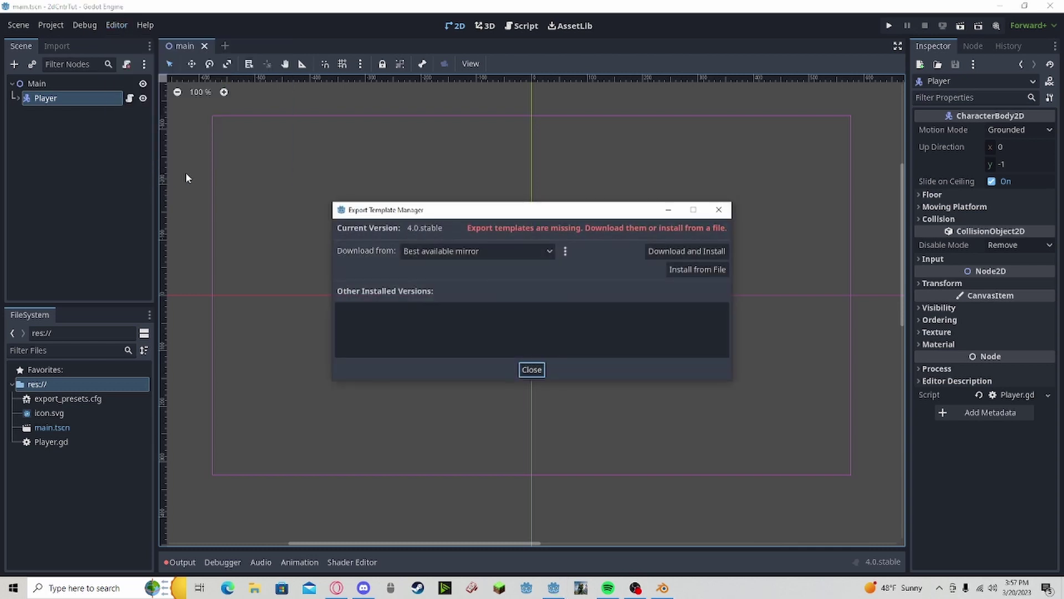
{"action": "left_click_drag", "start_coordinate": [433, 213], "coordinate": [439, 177]}
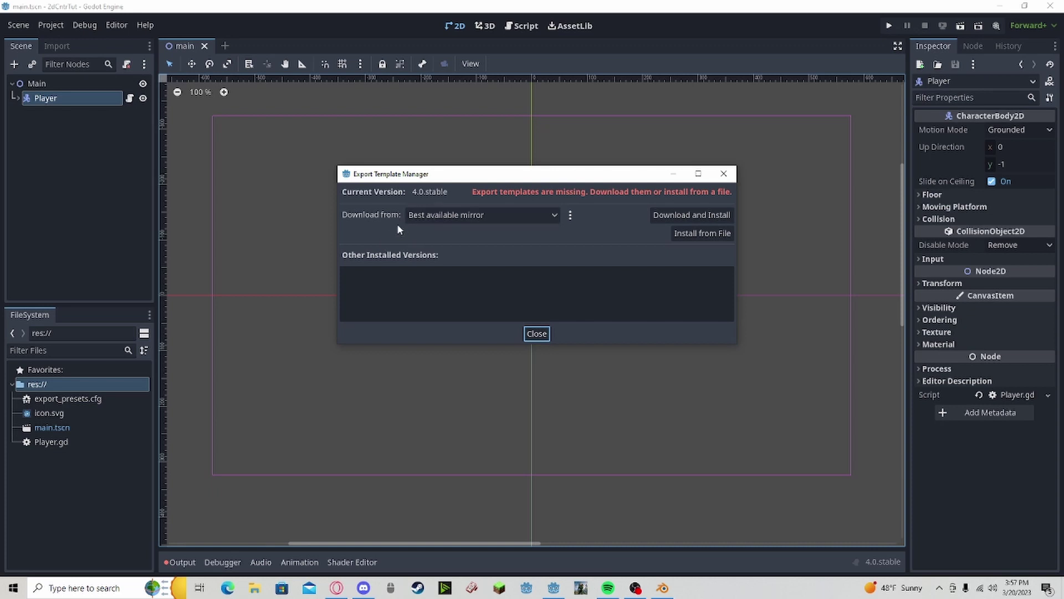
{"action": "left_click", "coordinate": [422, 216]}
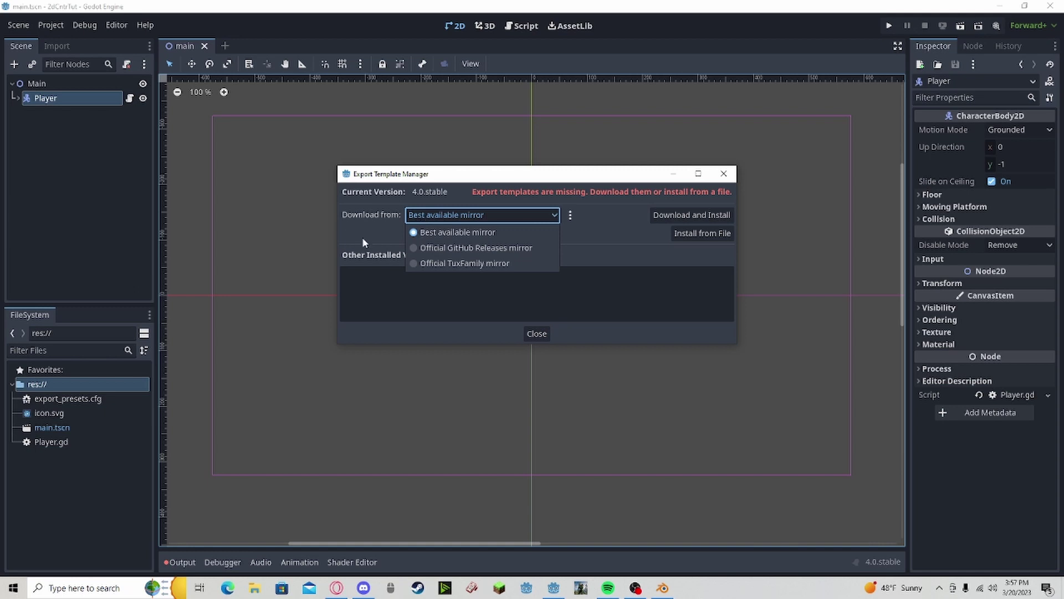
{"action": "left_click", "coordinate": [452, 249]}
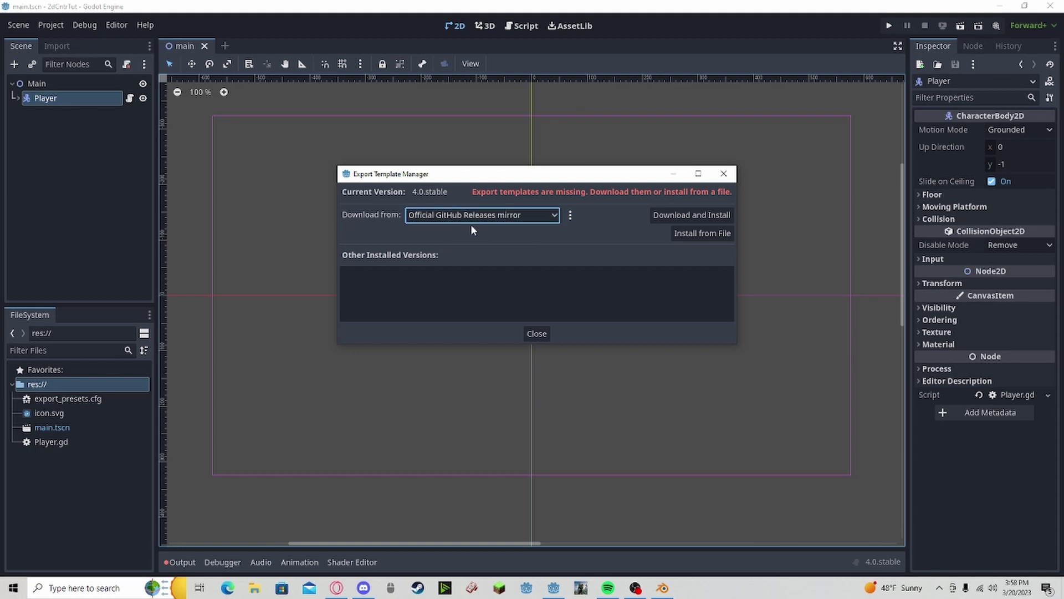
{"action": "left_click", "coordinate": [499, 218]}
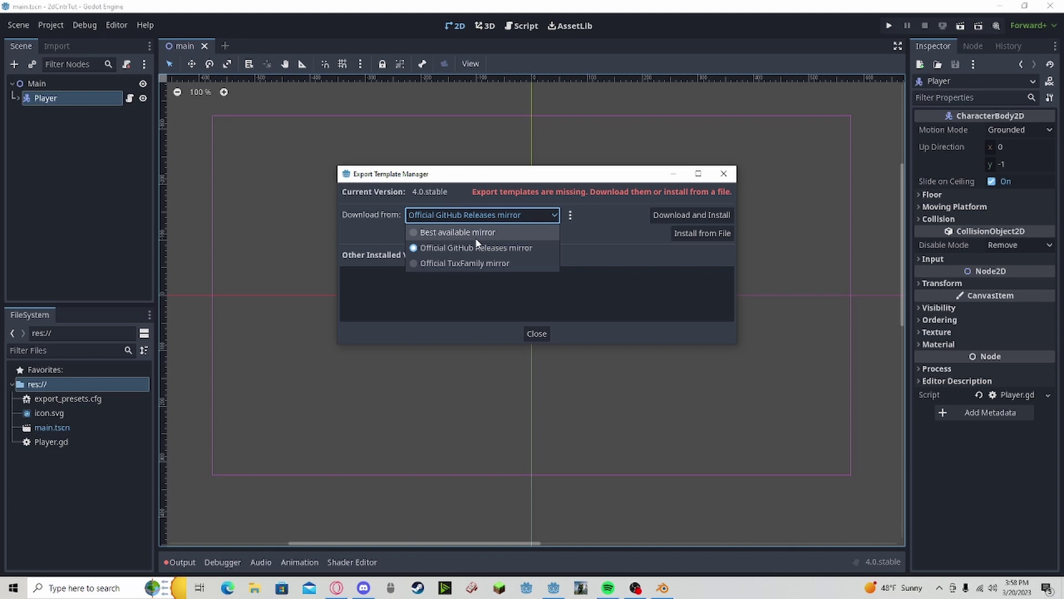
{"action": "left_click", "coordinate": [618, 247]}
{"action": "left_click", "coordinate": [663, 220]}
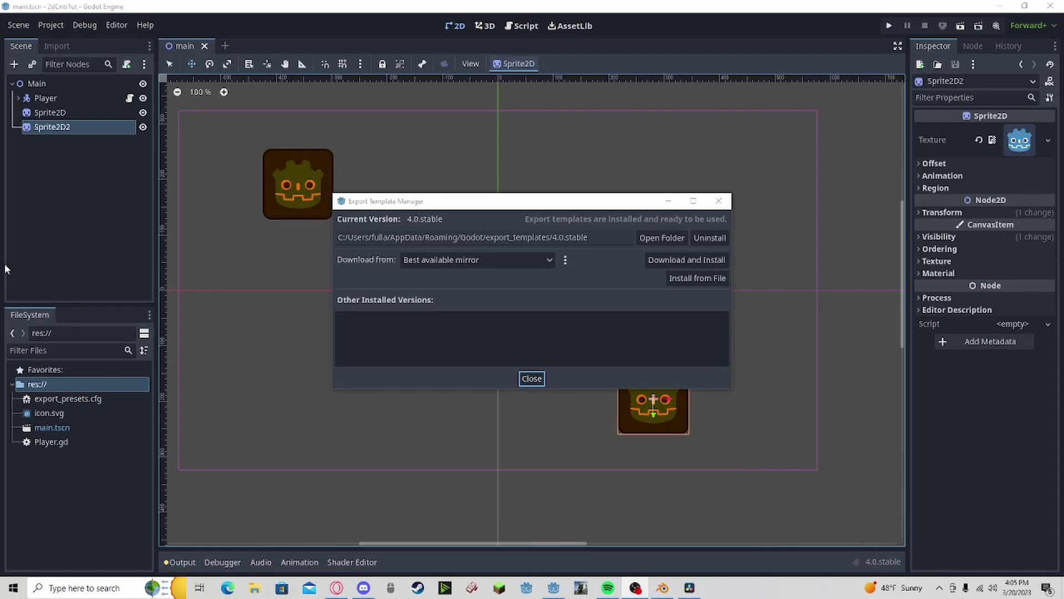
Close the template manager and add a Windows Desktop preset in the Export dialog
{"action": "left_click", "coordinate": [532, 378]}
{"action": "left_click", "coordinate": [57, 25]}
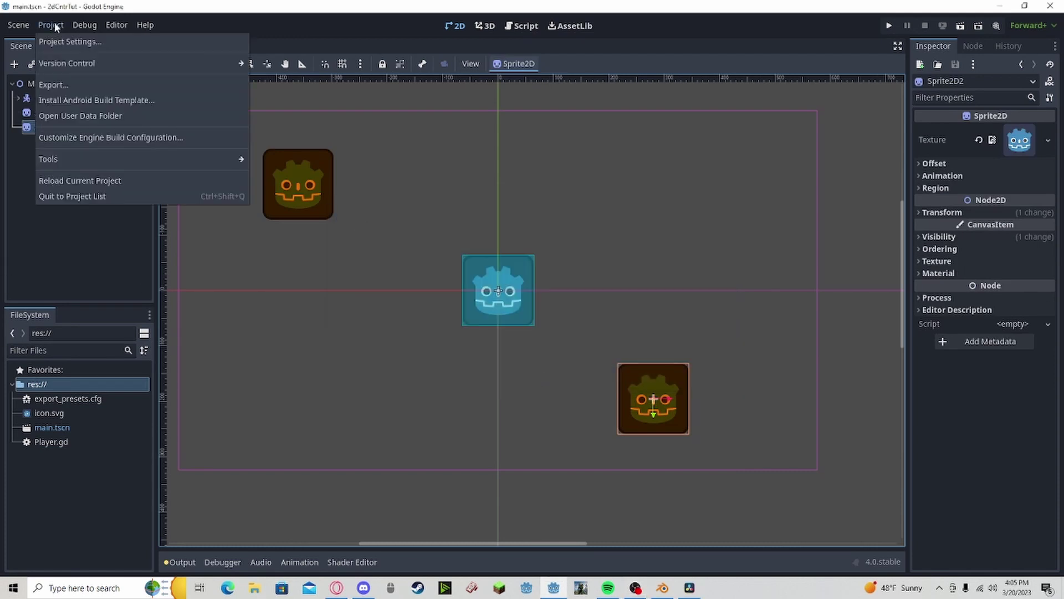
{"action": "left_click", "coordinate": [55, 85]}
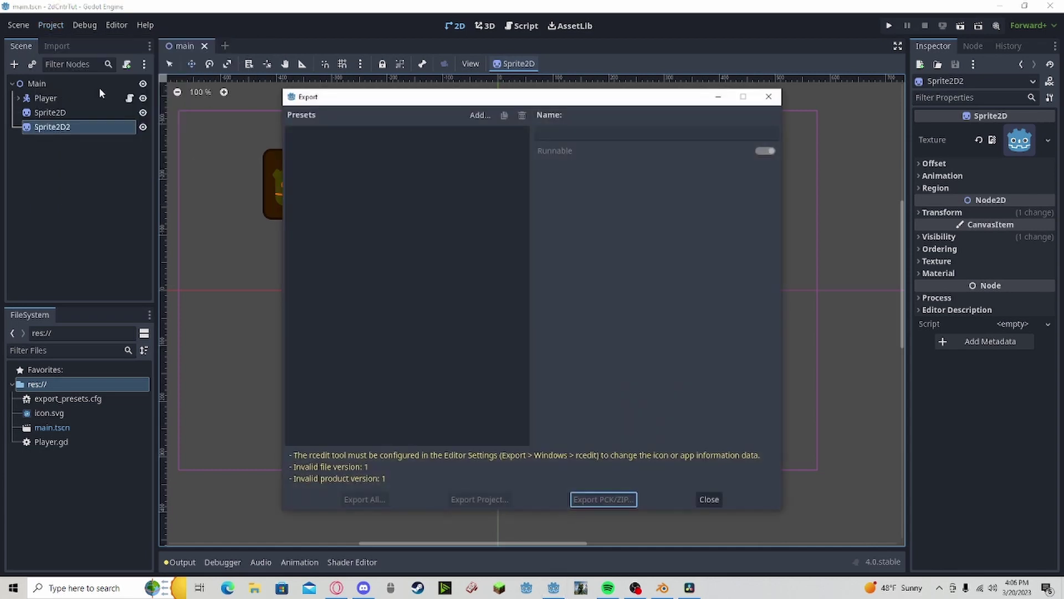
{"action": "left_click", "coordinate": [487, 117]}
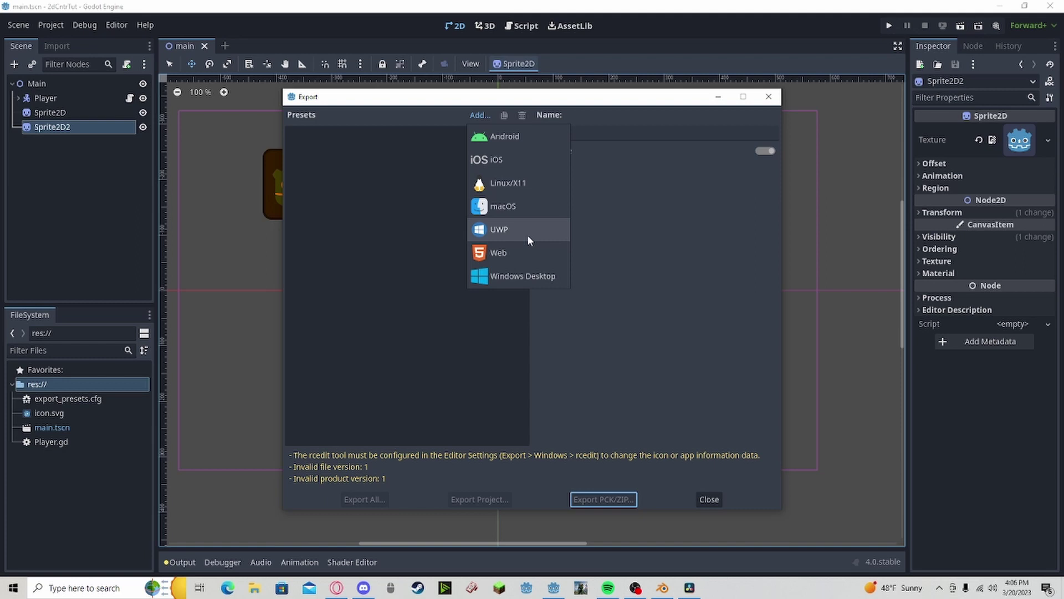
{"action": "left_click", "coordinate": [524, 273]}
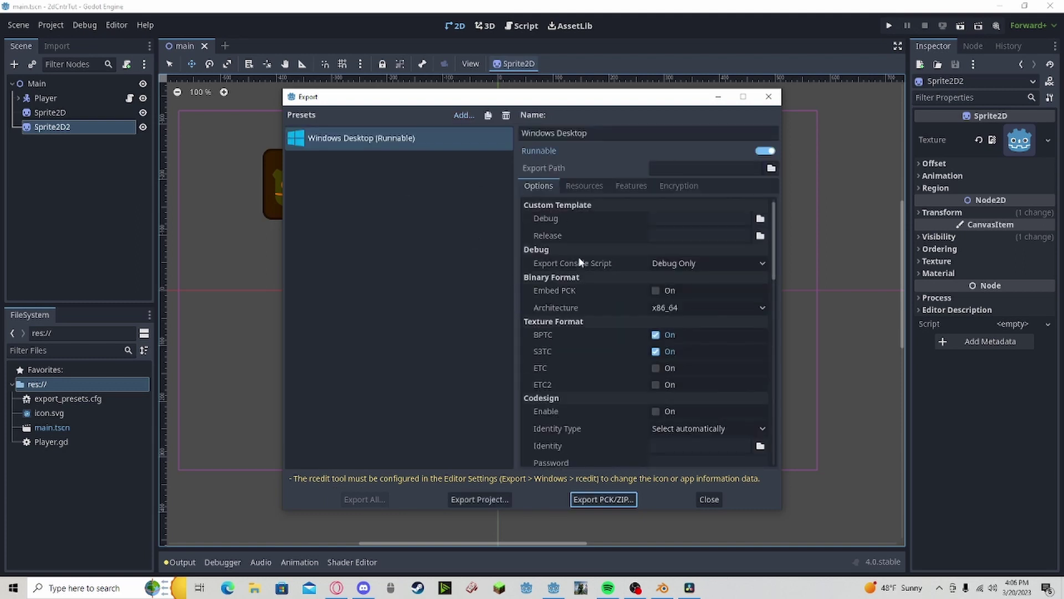
Enable Embed PCK for the Windows Desktop preset and scroll to the Application options
{"action": "left_click", "coordinate": [657, 290]}
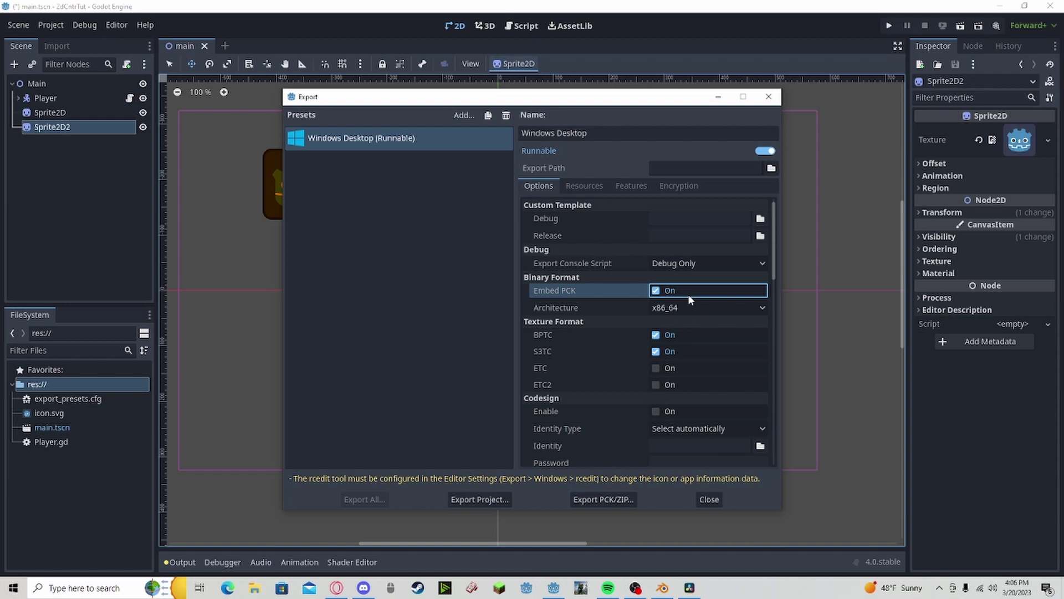
{"action": "scroll", "coordinate": [690, 299], "scroll_direction": "down", "scroll_amount": 3}
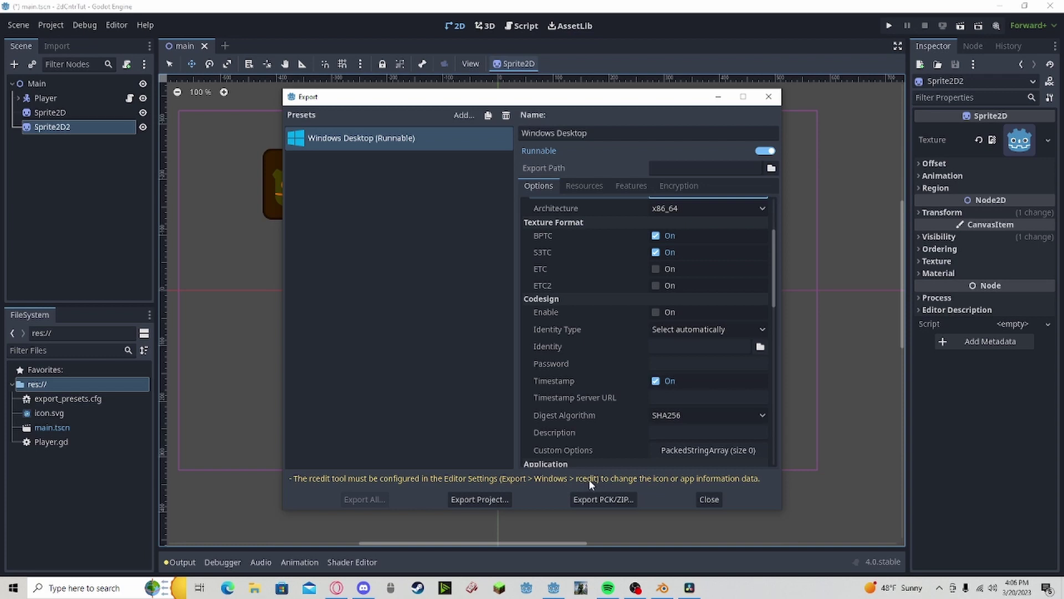
{"action": "scroll", "coordinate": [636, 411], "scroll_direction": "down", "scroll_amount": 8}
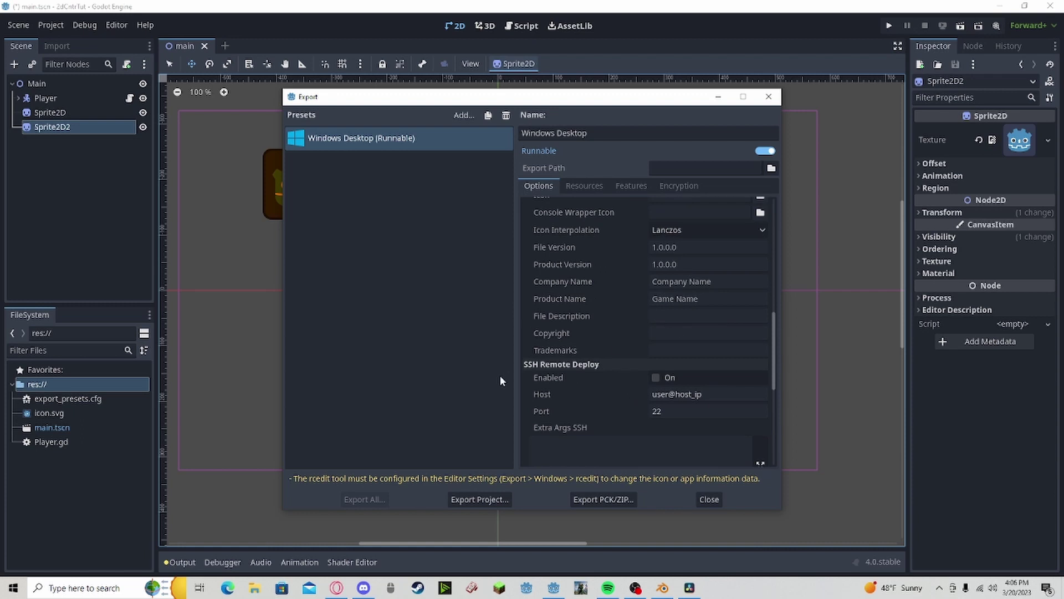
{"action": "scroll", "coordinate": [627, 382], "scroll_direction": "up", "scroll_amount": 2}
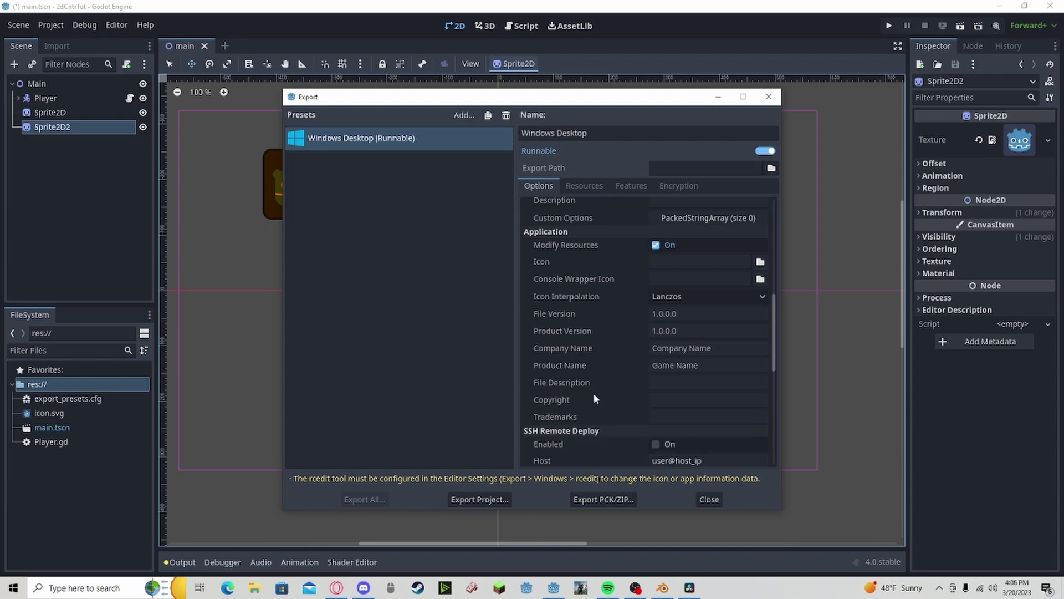
Set File Version and Product Version to 1 in the Application options
{"action": "left_click", "coordinate": [654, 314]}
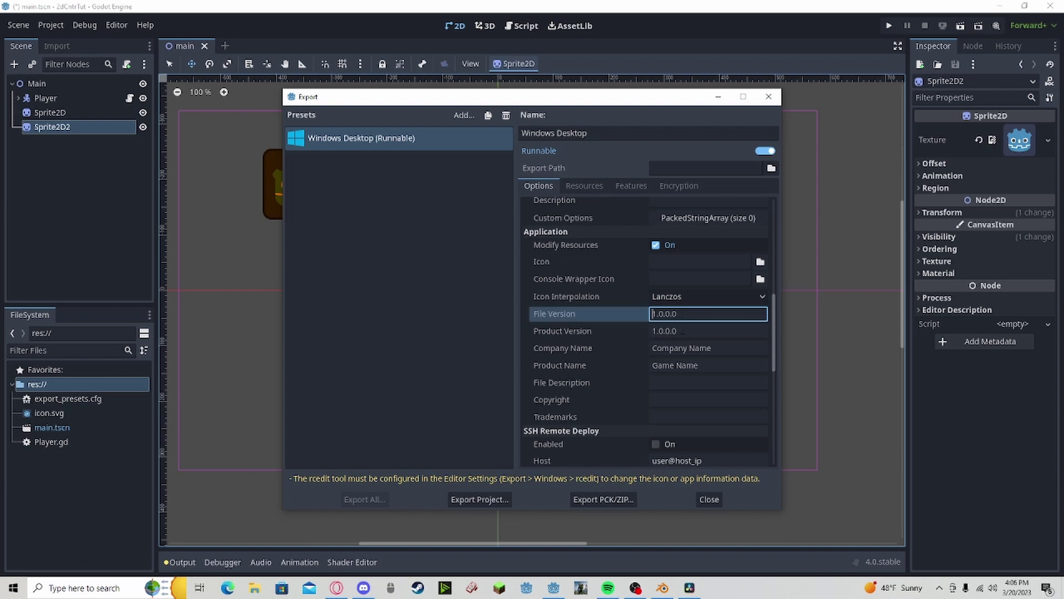
{"action": "type", "text": "1"}
{"action": "key", "text": "Tab"}
{"action": "type", "text": "1"}
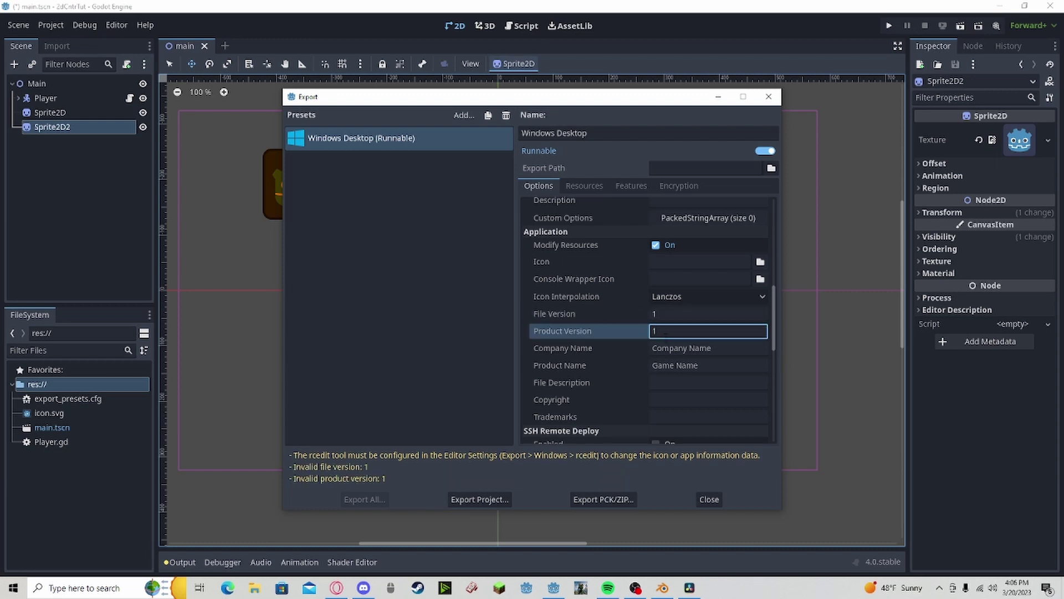
Enter gwizz as Company Name and gwizzgame as Product Name
{"action": "left_click", "coordinate": [675, 344]}
{"action": "type", "text": "gwz"}
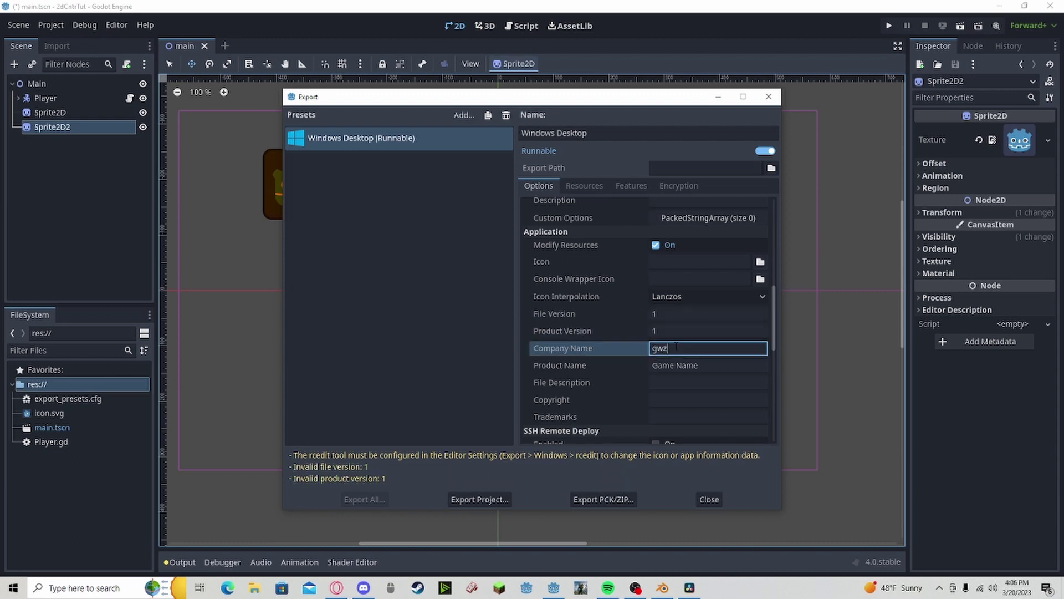
{"action": "key", "text": "BackSpace"}
{"action": "type", "text": "izz"}
{"action": "double_click", "coordinate": [676, 348]}
{"action": "left_click", "coordinate": [721, 365]}
{"action": "type", "text": "s\\fulla\\Desktop\\TutorialExport"}
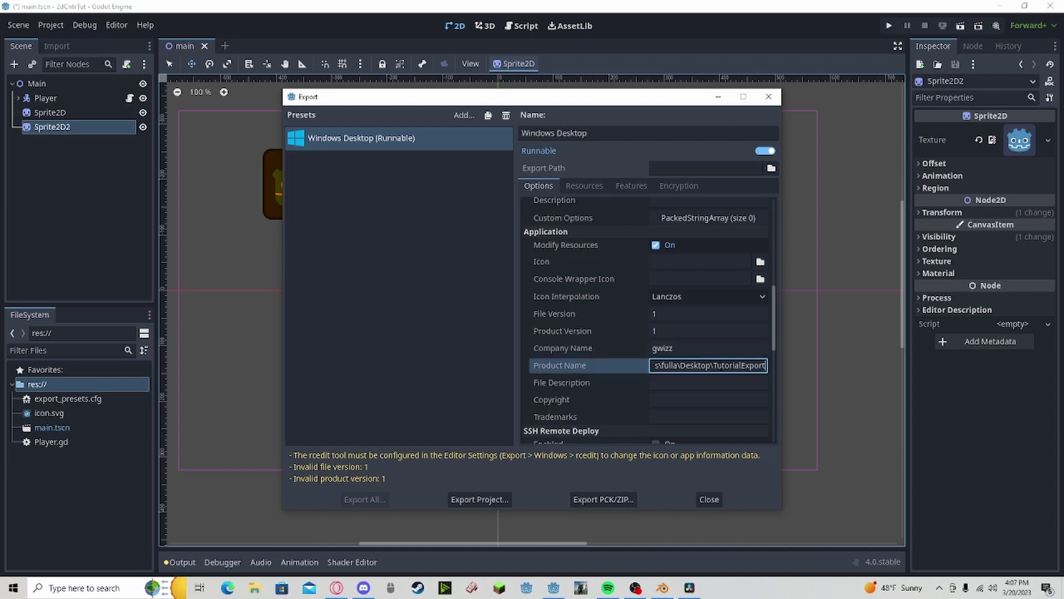
{"action": "key", "text": "ctrl+z"}
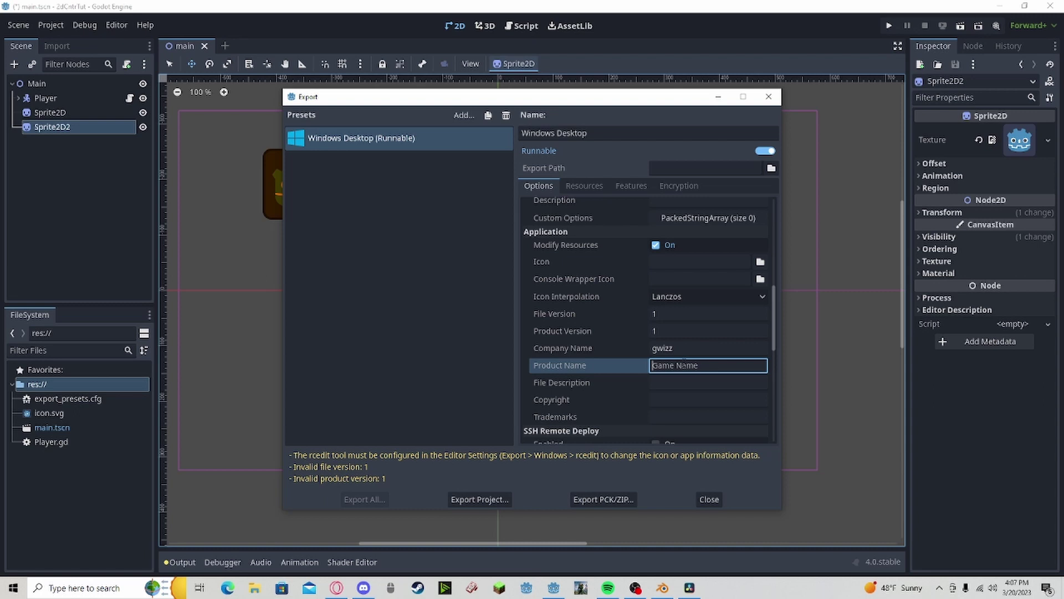
{"action": "type", "text": "gwizzgame"}
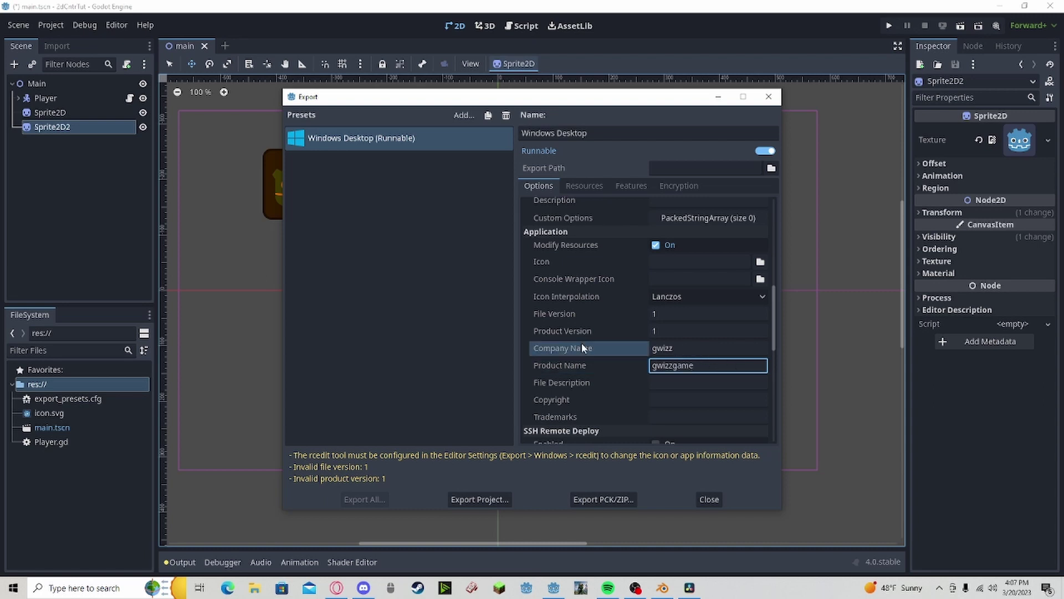
Scroll through the remaining Application options, including the File Description and Copyright fields
{"action": "scroll", "coordinate": [581, 343], "scroll_direction": "down", "scroll_amount": 1}
{"action": "scroll", "coordinate": [581, 342], "scroll_direction": "down", "scroll_amount": 2}
{"action": "left_click", "coordinate": [591, 293]}
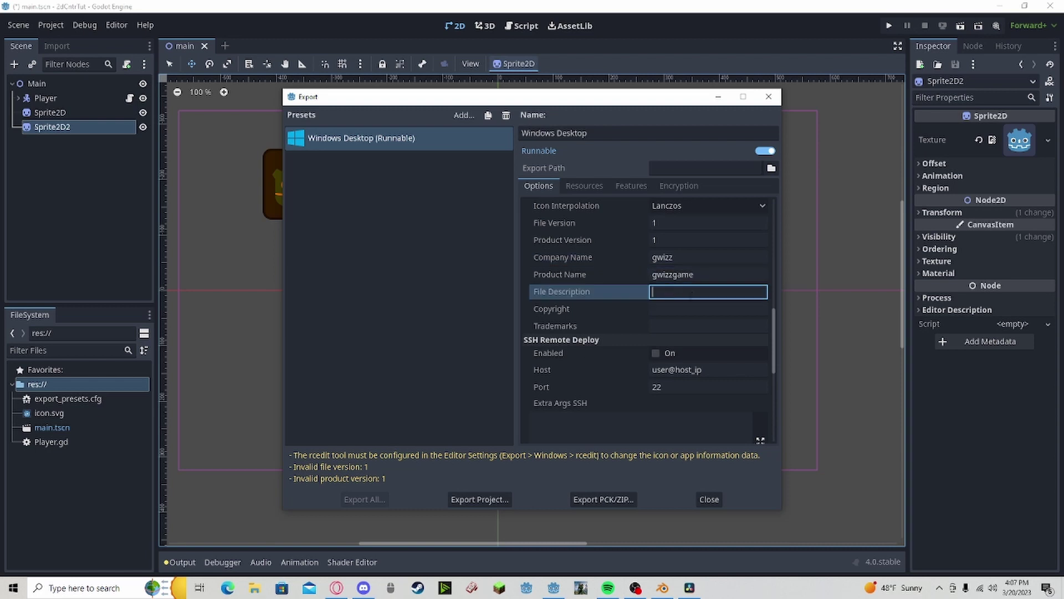
{"action": "left_click", "coordinate": [672, 311]}
{"action": "scroll", "coordinate": [672, 308], "scroll_direction": "down", "scroll_amount": 4}
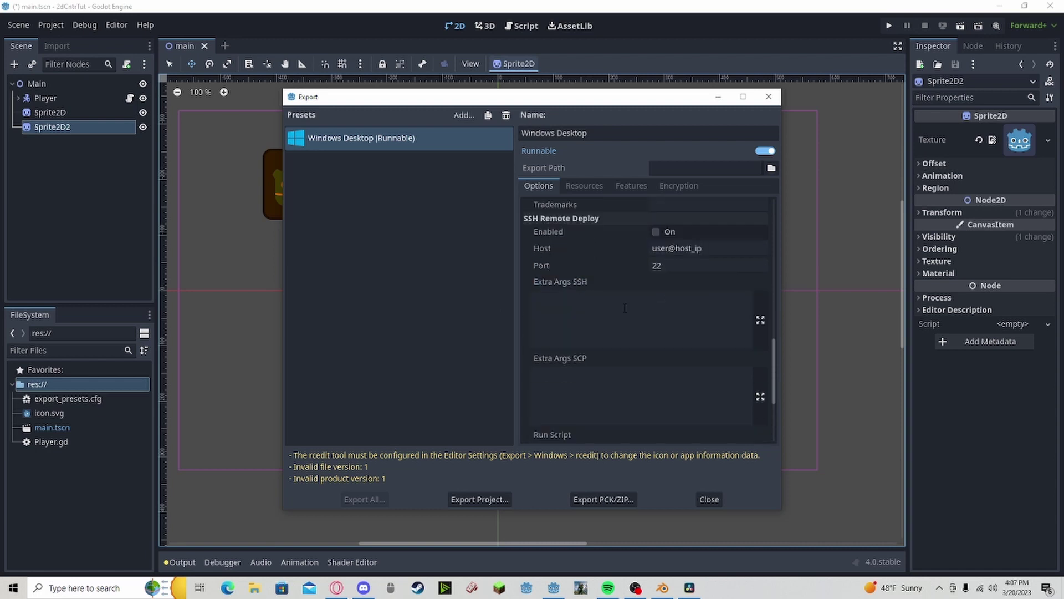
{"action": "scroll", "coordinate": [597, 314], "scroll_direction": "up", "scroll_amount": 3}
{"action": "scroll", "coordinate": [702, 327], "scroll_direction": "down", "scroll_amount": 3}
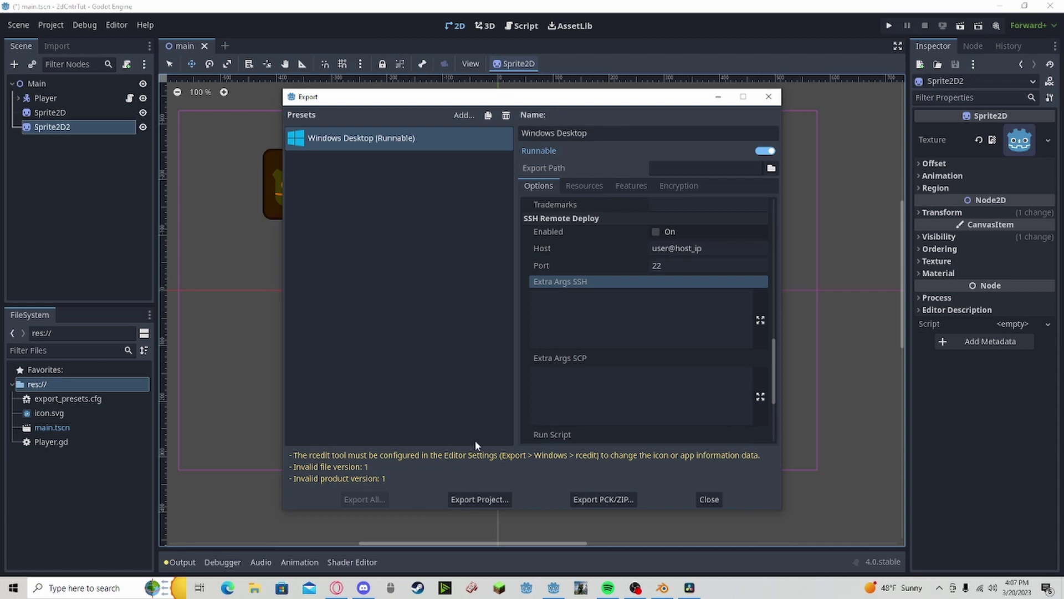
Export 2dCntrTut.exe without debug to TutorialExport, overwriting the old file and dismissing warnings
{"action": "left_click", "coordinate": [480, 499]}
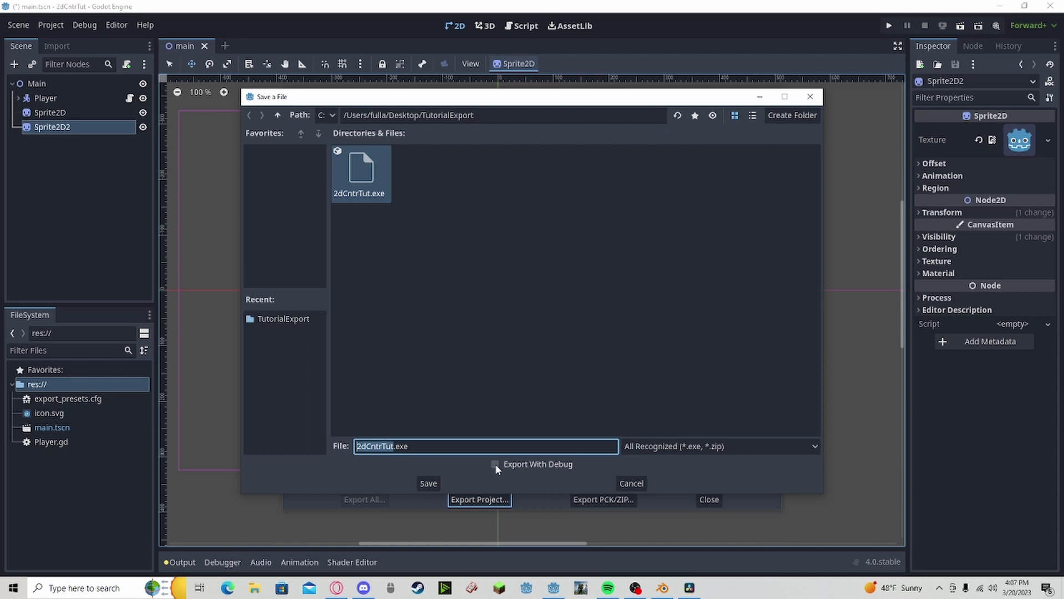
{"action": "left_click", "coordinate": [495, 465]}
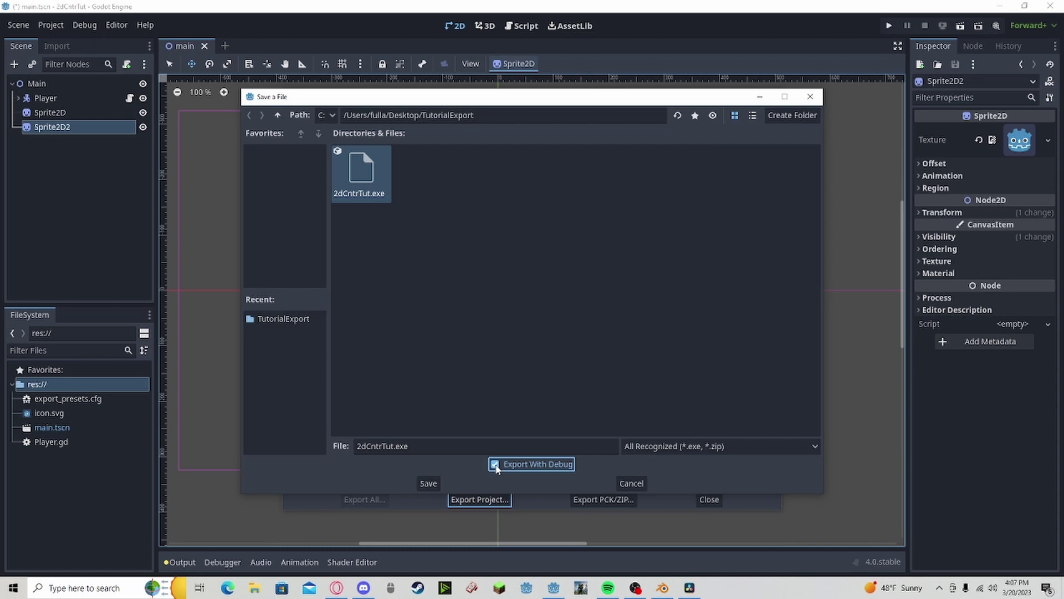
{"action": "left_click", "coordinate": [495, 464]}
{"action": "left_click", "coordinate": [483, 350]}
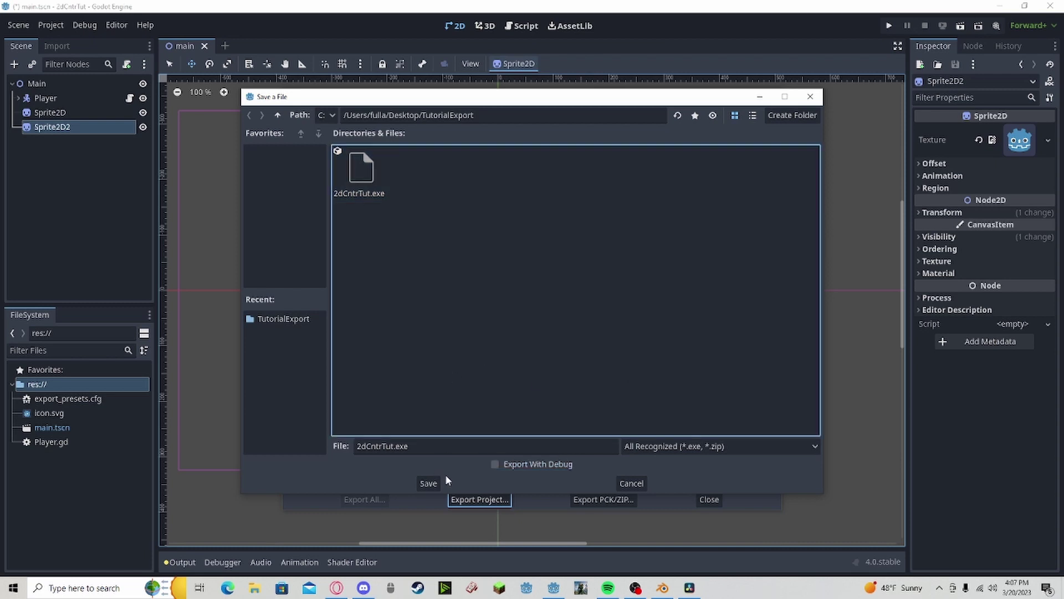
{"action": "left_click", "coordinate": [430, 487]}
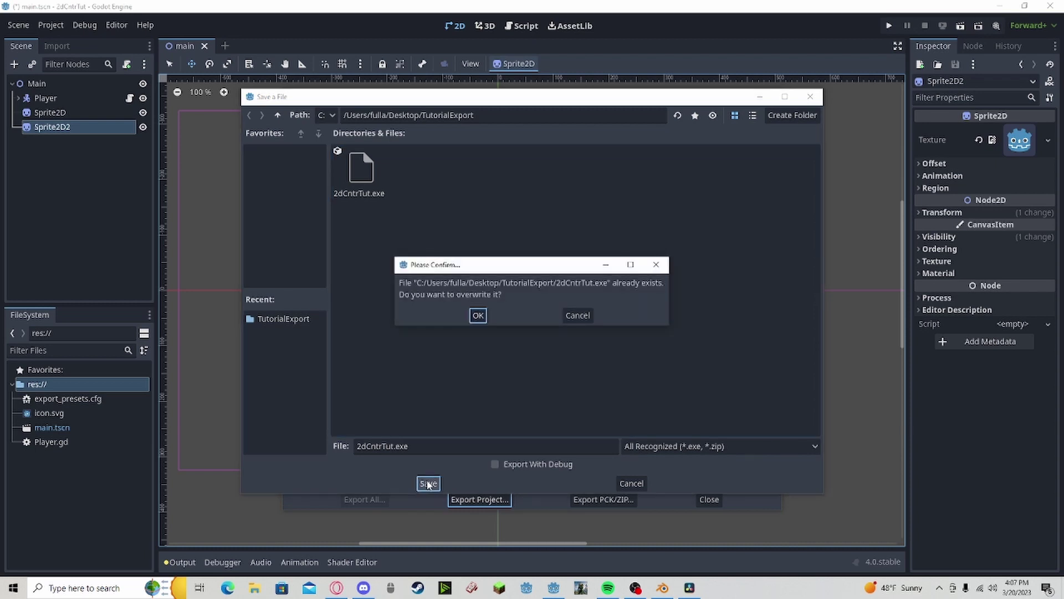
{"action": "left_click", "coordinate": [478, 316]}
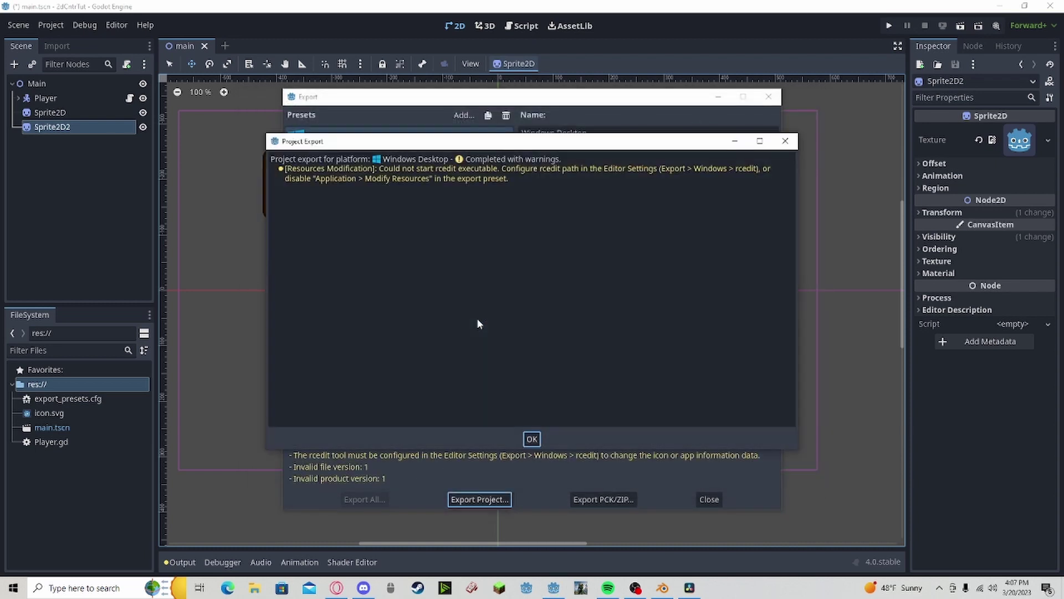
{"action": "left_click", "coordinate": [533, 439]}
Run 2dCntrTut.exe from the TutorialExport folder and nudge its game window
{"action": "key", "text": "alt+Tab"}
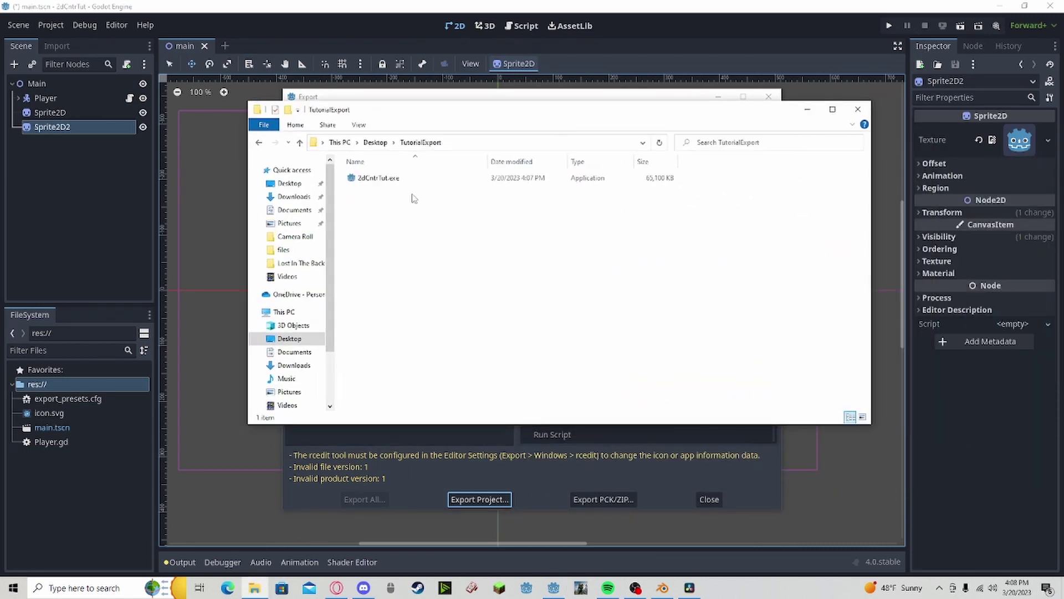
{"action": "left_click", "coordinate": [407, 184]}
{"action": "double_click", "coordinate": [406, 180]}
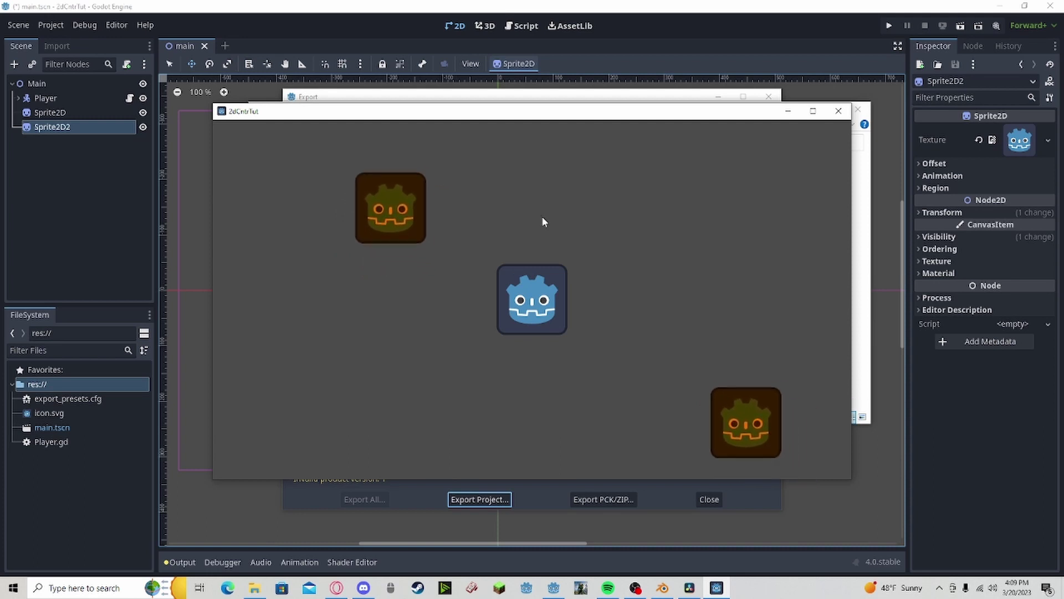
{"action": "left_click_drag", "start_coordinate": [442, 113], "coordinate": [460, 105]}
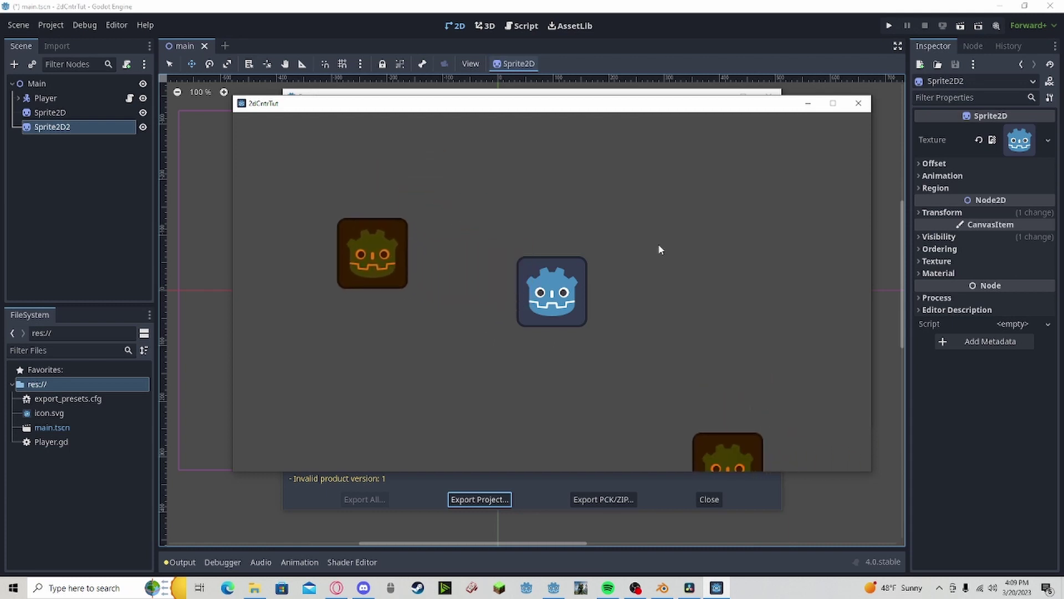
Close the game window and deselect 2dCntrTut.exe in File Explorer
{"action": "left_click", "coordinate": [858, 103]}
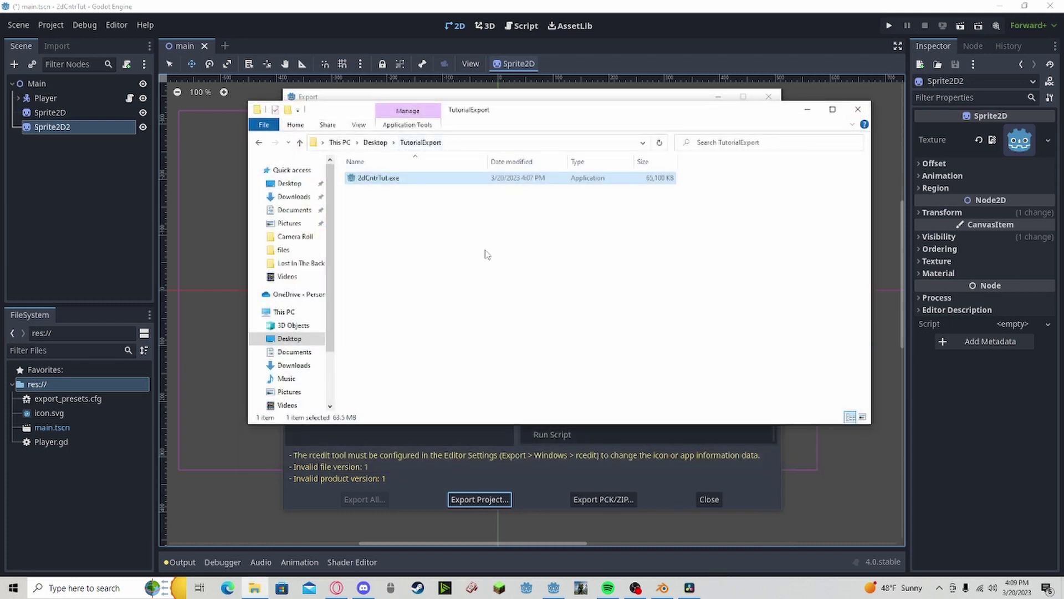
{"action": "left_click", "coordinate": [487, 254]}
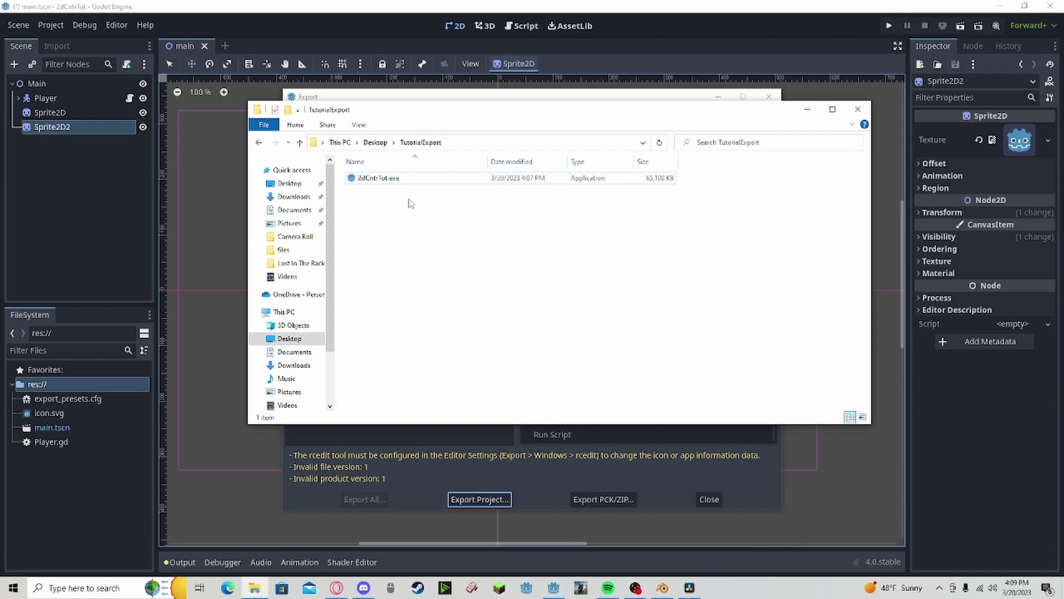